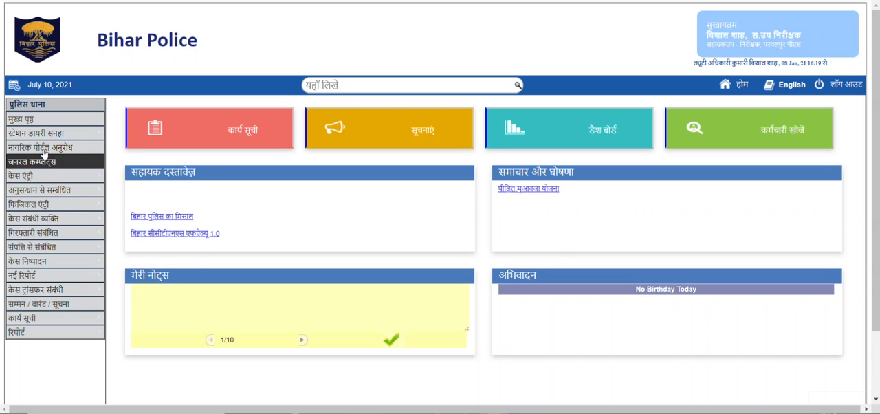
Open the arrest related details (गिरफ्तारी संबंधित विवरण) form and look up the case by entering its case number.
{"action": "mouse_move", "coordinate": [33, 236]}
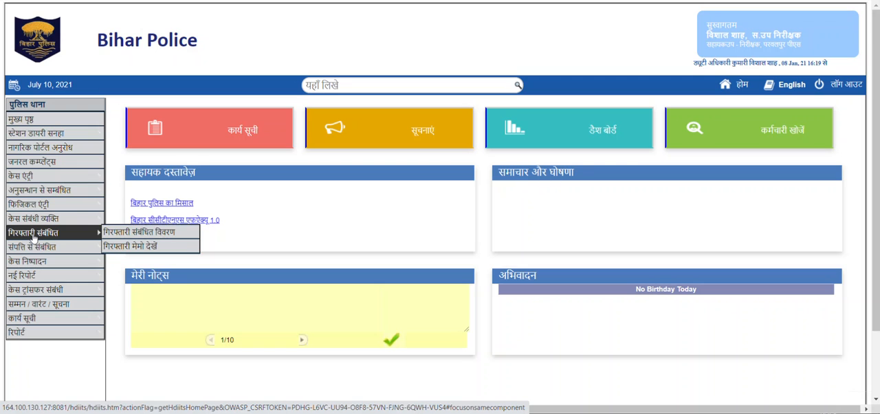
{"action": "left_click", "coordinate": [125, 234]}
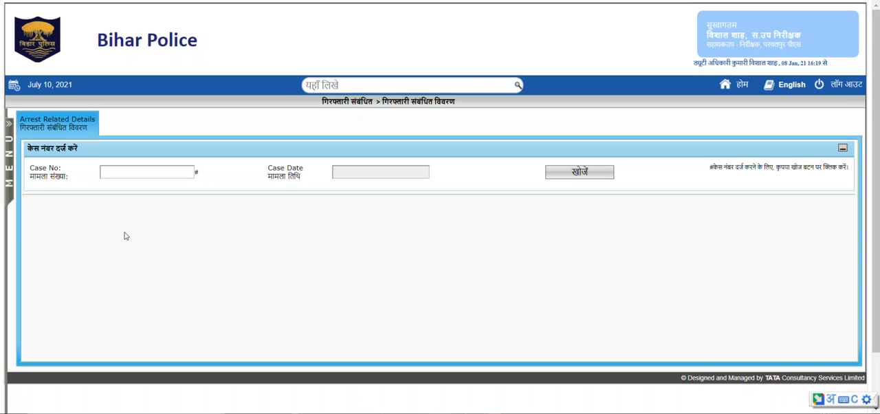
{"action": "left_click", "coordinate": [126, 172]}
{"action": "left_click", "coordinate": [133, 200]}
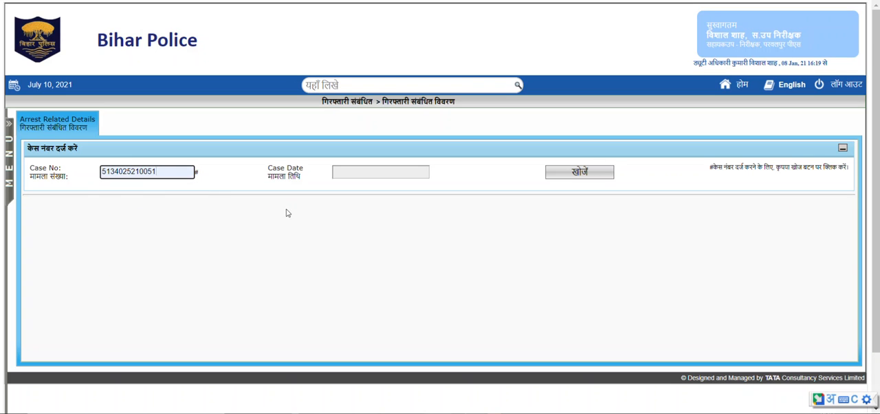
{"action": "left_click", "coordinate": [580, 176]}
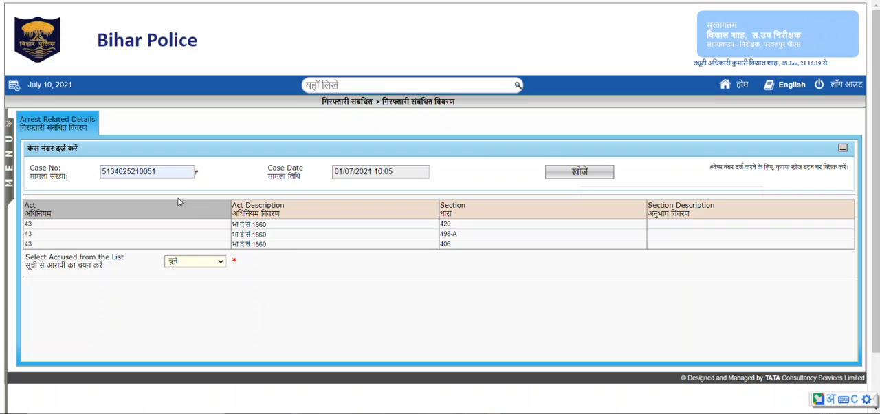
Select the first accused in the case's list and start a new Arrest Memo entry for that person.
{"action": "left_click", "coordinate": [186, 263]}
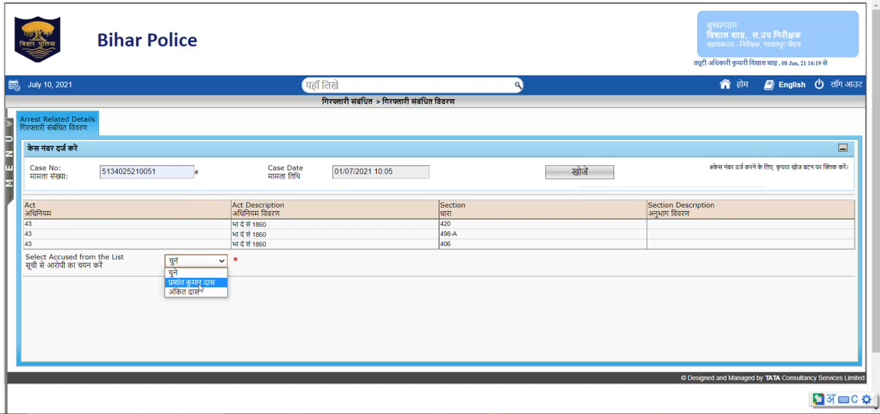
{"action": "left_click", "coordinate": [199, 288]}
{"action": "scroll", "coordinate": [211, 294], "scroll_direction": "down", "scroll_amount": 3}
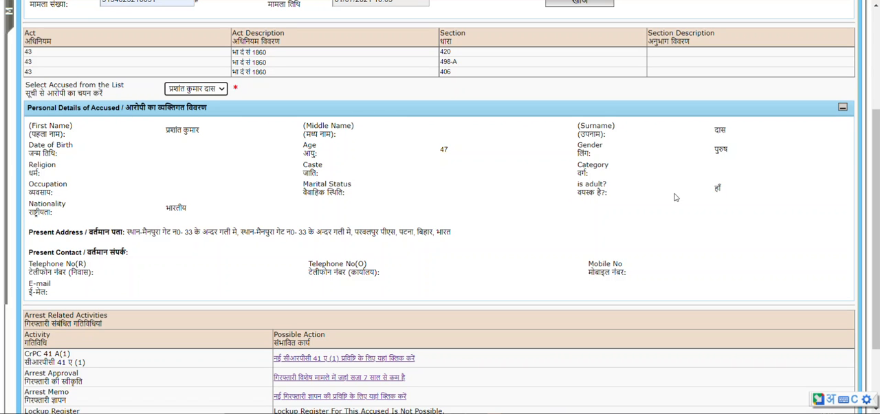
{"action": "scroll", "coordinate": [234, 206], "scroll_direction": "down", "scroll_amount": 3}
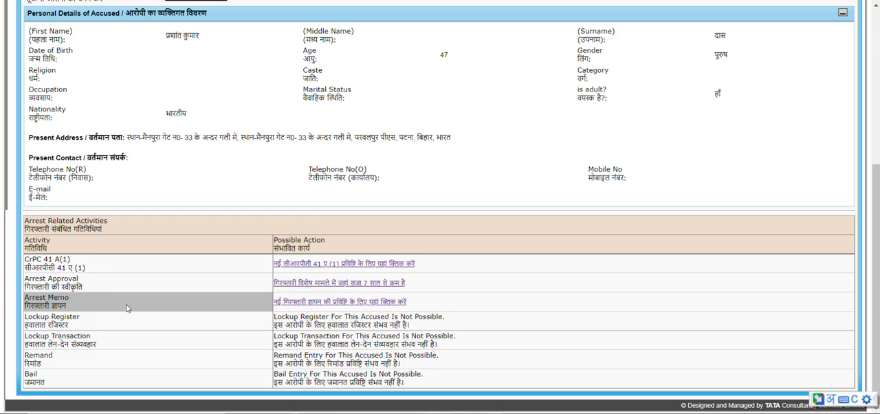
{"action": "left_click", "coordinate": [363, 306]}
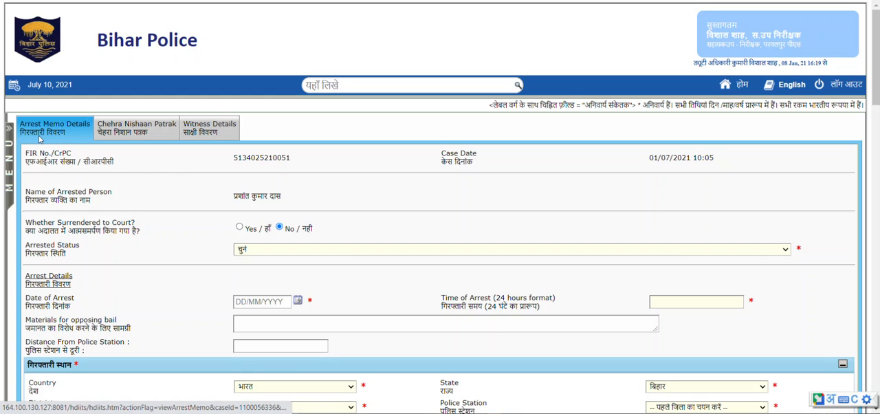
Preview the Yes answer to whether the accused surrendered to court and return the answer to No.
{"action": "scroll", "coordinate": [182, 175], "scroll_direction": "down", "scroll_amount": 1}
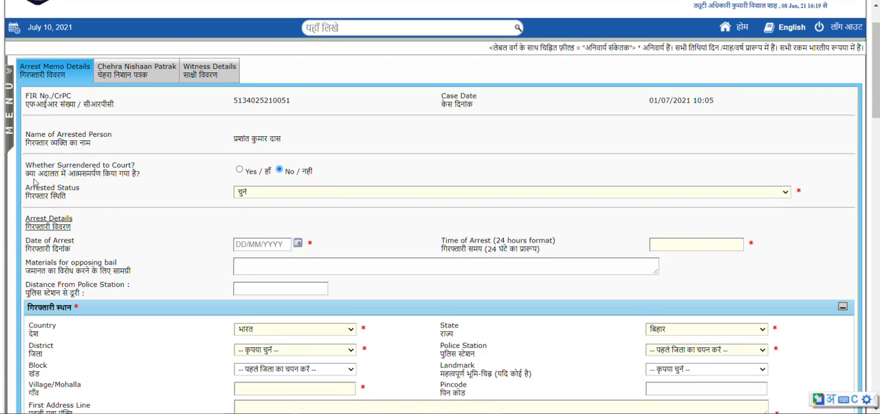
{"action": "left_click_drag", "start_coordinate": [25, 176], "coordinate": [132, 177]}
{"action": "left_click", "coordinate": [155, 176]}
{"action": "left_click", "coordinate": [240, 171]}
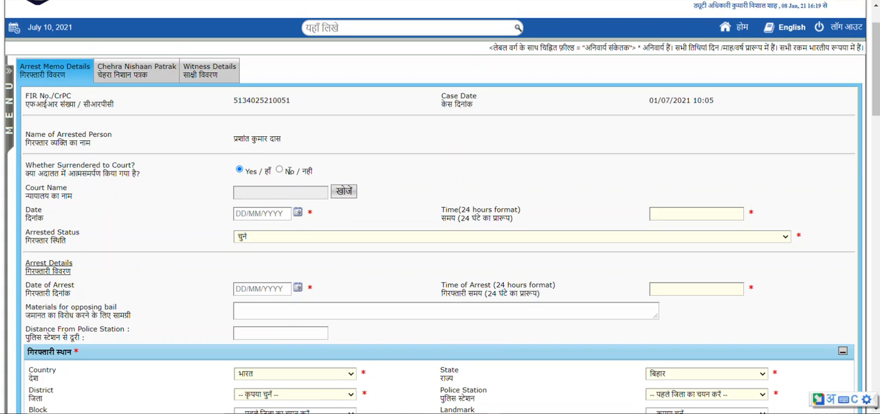
{"action": "left_click", "coordinate": [279, 170]}
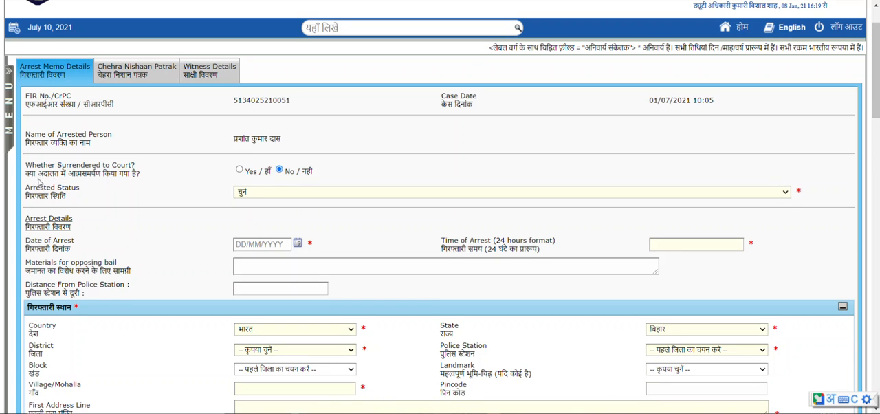
Set the arrested status to गिरफ्तार और तुरंत अदालत में पेश करें and the arrest date and time to 09/07/2021, 10:00.
{"action": "left_click", "coordinate": [252, 195]}
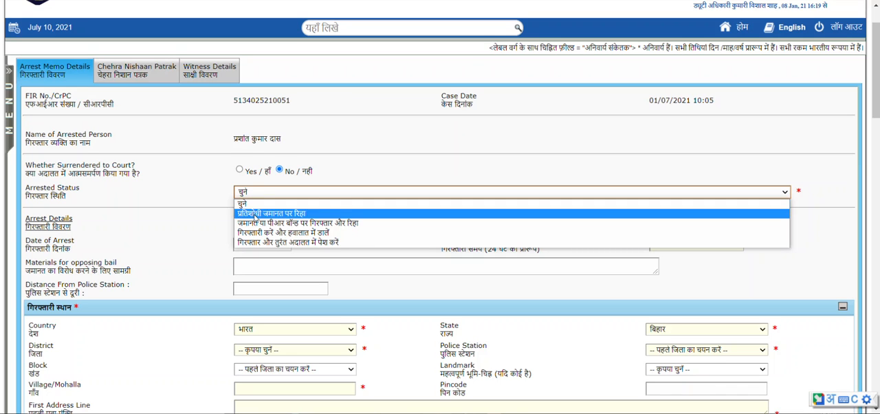
{"action": "left_click", "coordinate": [289, 243]}
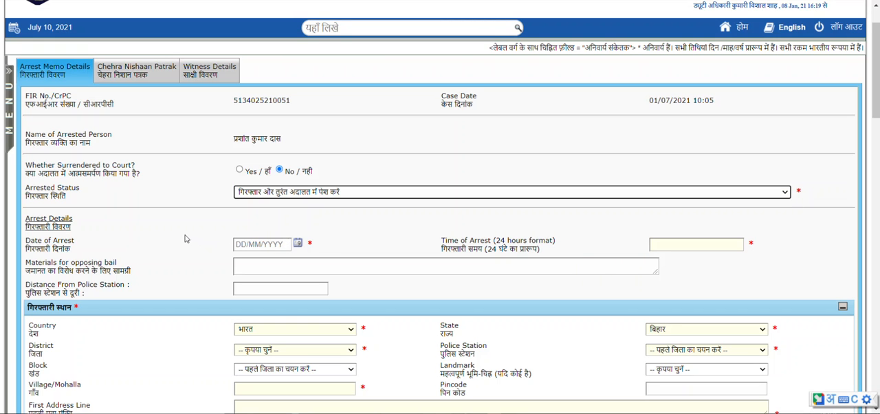
{"action": "scroll", "coordinate": [329, 259], "scroll_direction": "down", "scroll_amount": 2}
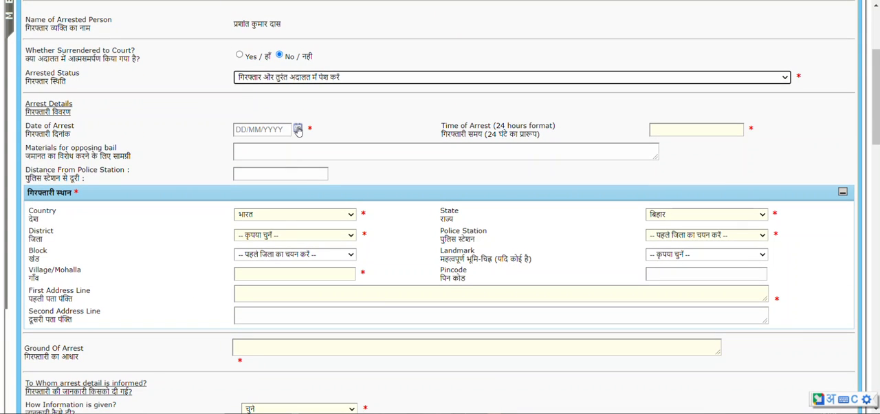
{"action": "left_click", "coordinate": [298, 128]}
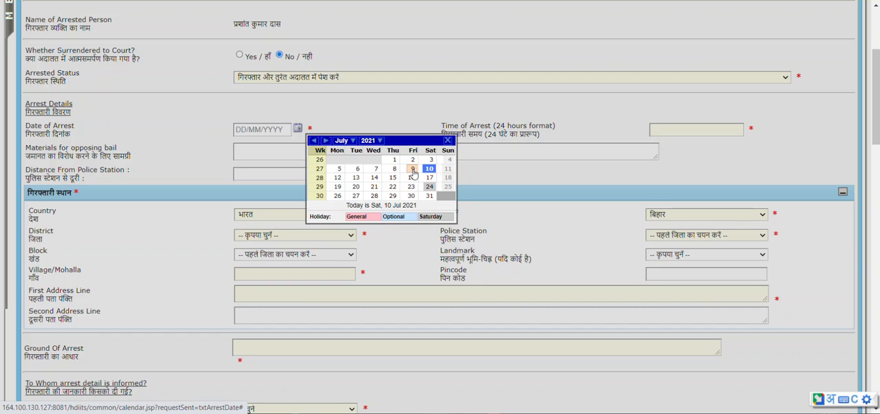
{"action": "left_click", "coordinate": [413, 170]}
{"action": "left_click", "coordinate": [715, 128]}
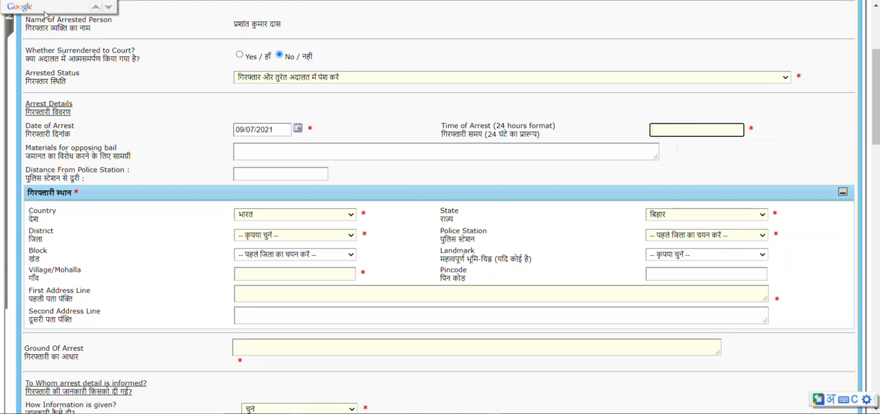
{"action": "type", "text": "00"}
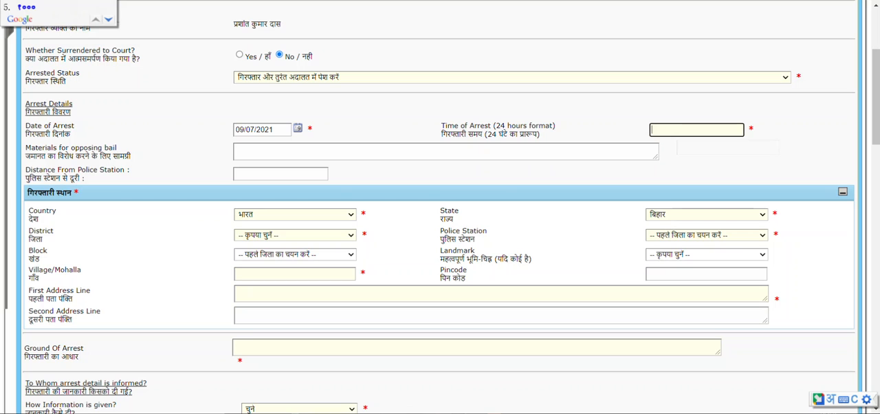
{"action": "key", "text": "space"}
Leave the bail opposition and distance fields blank and set the arrest place's district to पटना and police station to परवलपुर पीएस.
{"action": "left_click", "coordinate": [267, 157]}
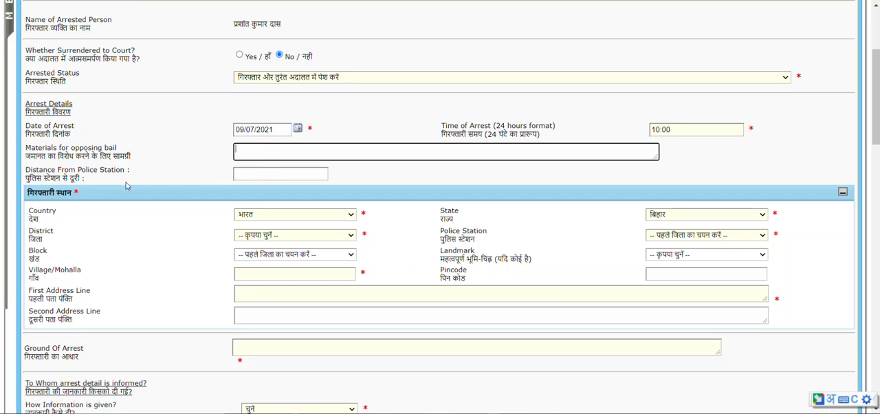
{"action": "left_click", "coordinate": [286, 174]}
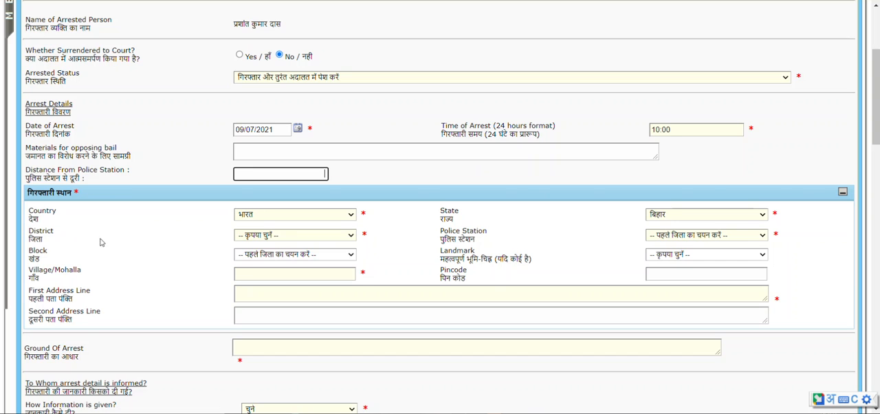
{"action": "left_click", "coordinate": [303, 238]}
{"action": "left_click", "coordinate": [265, 217]}
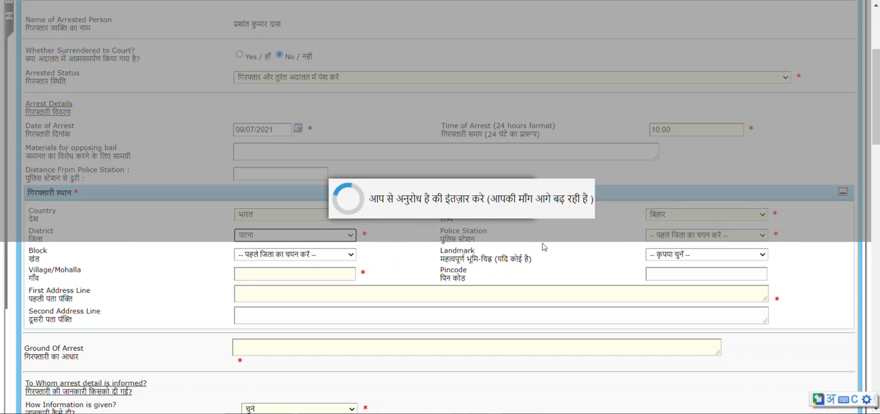
{"action": "left_click", "coordinate": [706, 234]}
{"action": "left_click", "coordinate": [666, 385]}
Enter the village or mohalla of the arrest place in Hindi and copy the same text into the first address line.
{"action": "left_click", "coordinate": [270, 274]}
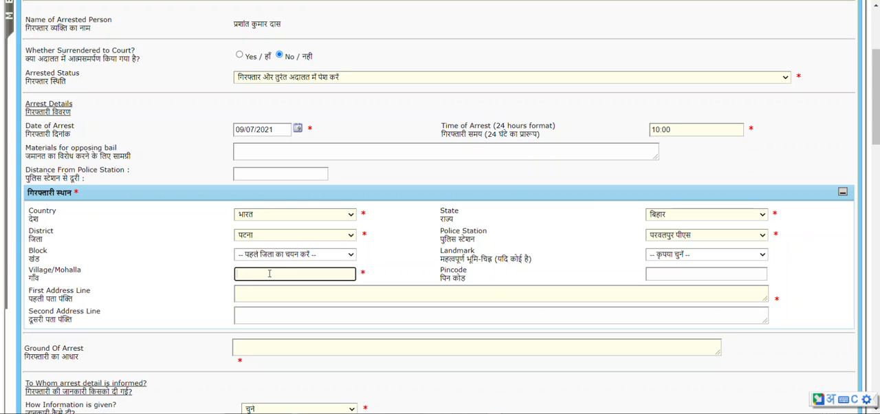
{"action": "type", "text": "natraya"}
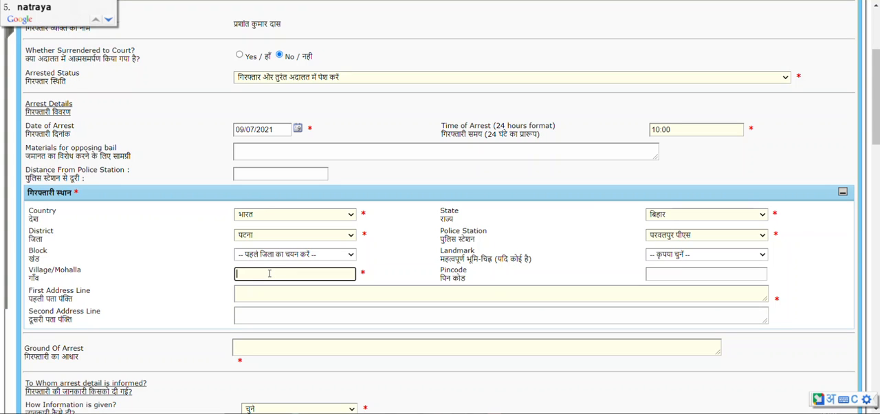
{"action": "left_click", "coordinate": [31, 6]}
{"action": "left_click_drag", "start_coordinate": [262, 275], "coordinate": [222, 272]}
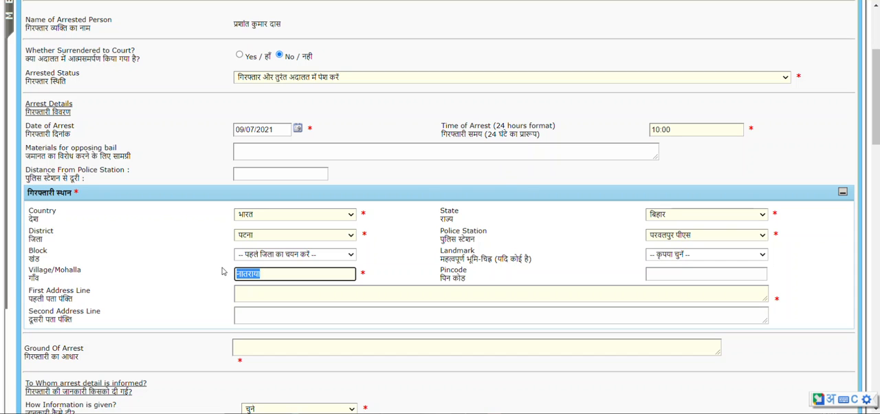
{"action": "left_click", "coordinate": [260, 289]}
{"action": "type", "text": "नातराया"}
Enter बिहार मद्य निषेध as the ground of arrest.
{"action": "scroll", "coordinate": [220, 299], "scroll_direction": "down", "scroll_amount": 1}
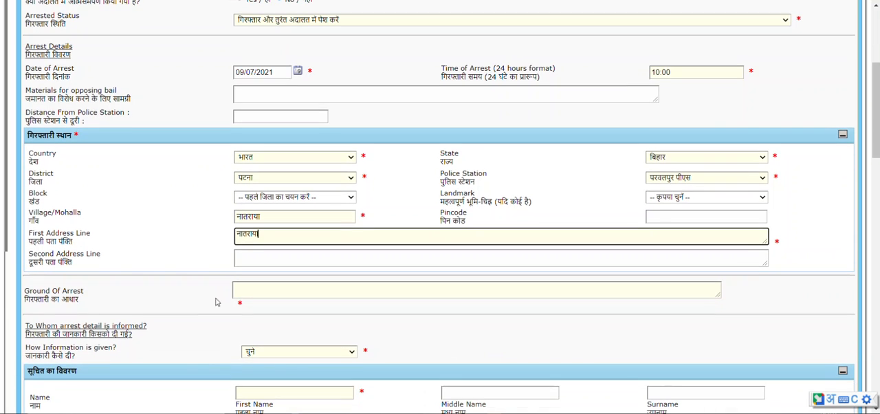
{"action": "scroll", "coordinate": [200, 307], "scroll_direction": "down", "scroll_amount": 1}
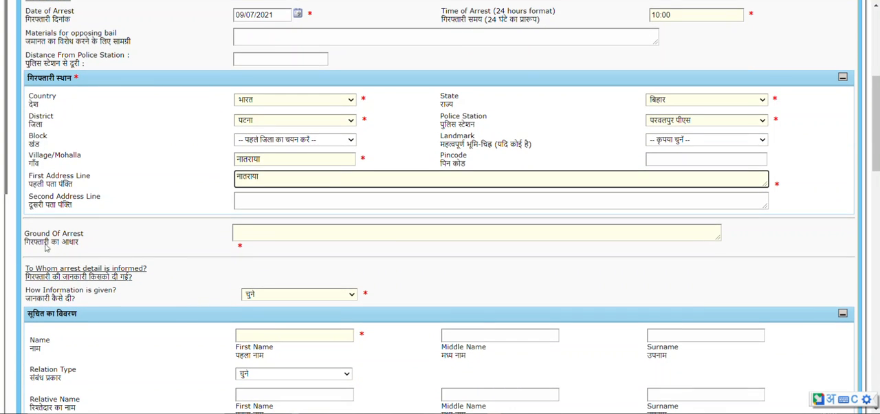
{"action": "left_click", "coordinate": [375, 234]}
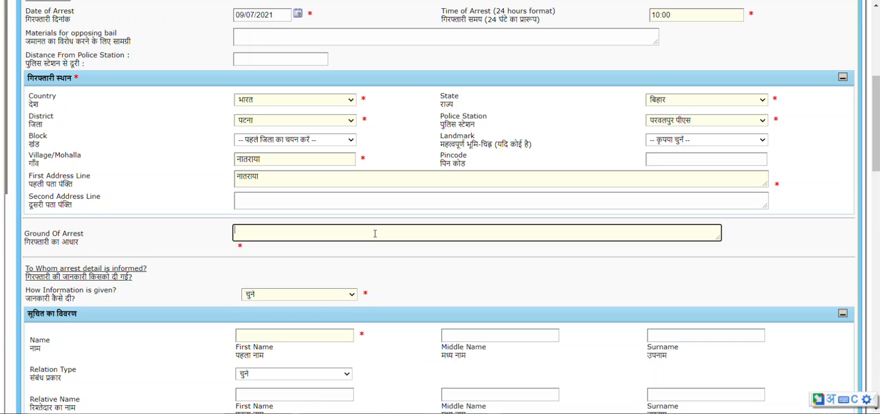
{"action": "type", "text": "bihar "}
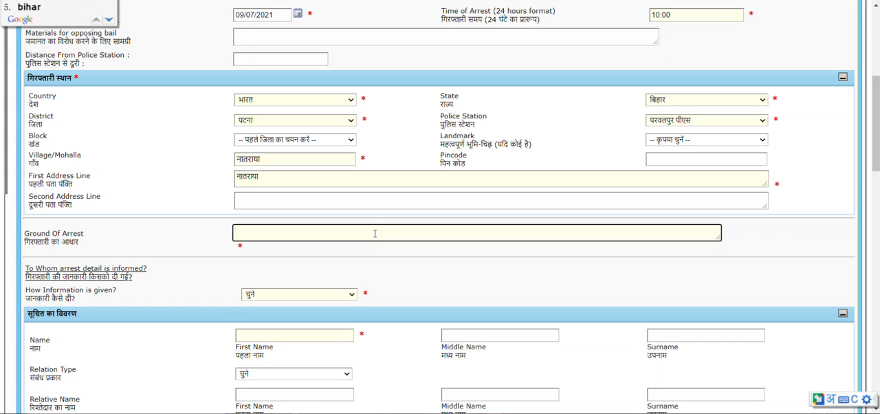
{"action": "type", "text": "madya "}
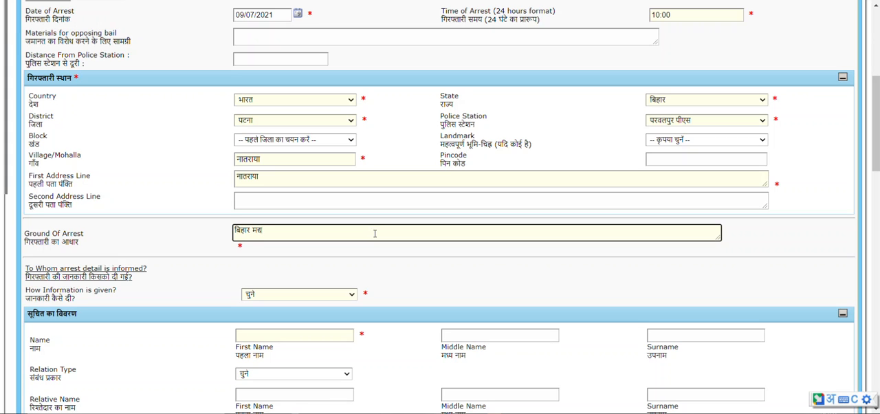
{"action": "type", "text": "nishe"}
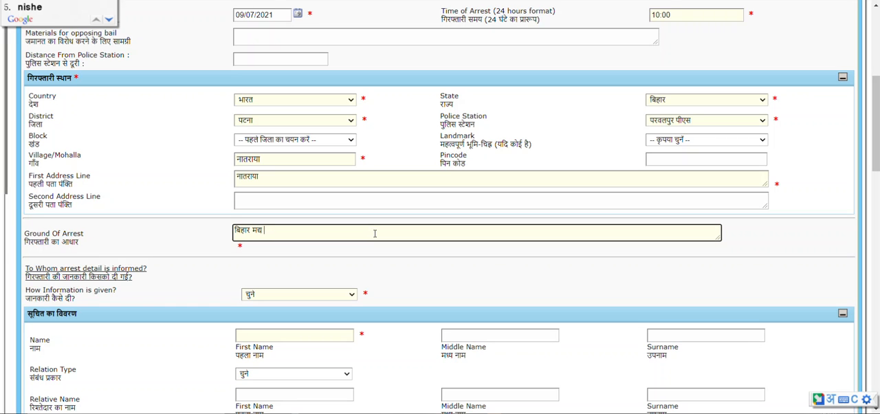
{"action": "type", "text": "dh"}
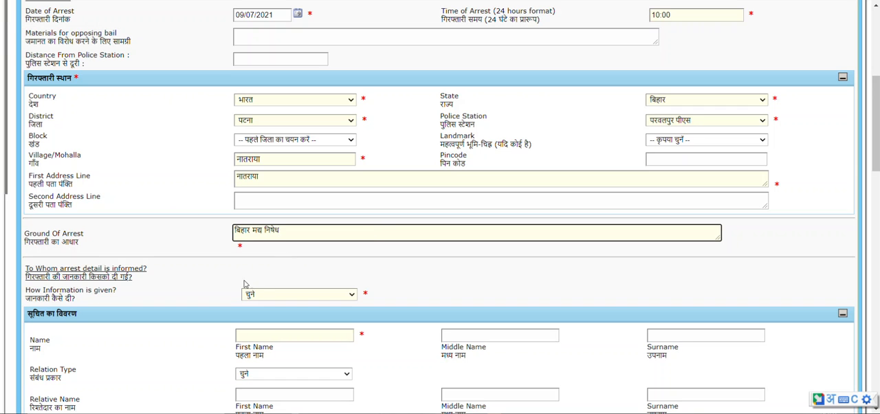
Set how the arrest information was given to टेलीफोन.
{"action": "scroll", "coordinate": [172, 285], "scroll_direction": "down", "scroll_amount": 1}
{"action": "left_click_drag", "start_coordinate": [23, 240], "coordinate": [69, 242]}
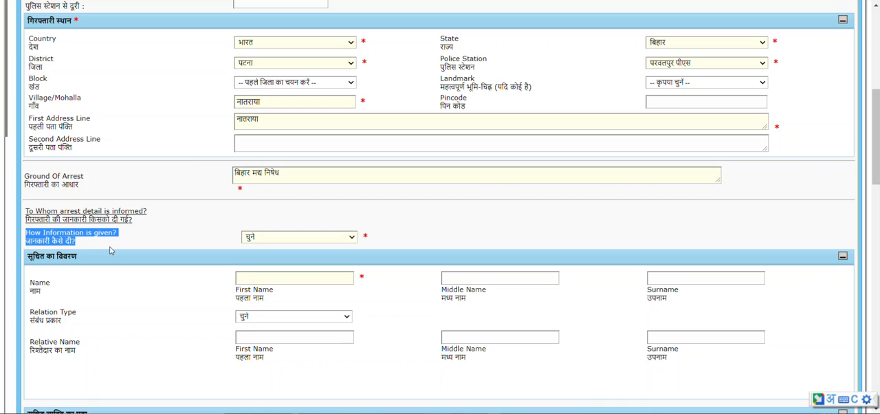
{"action": "scroll", "coordinate": [112, 250], "scroll_direction": "down", "scroll_amount": 1}
{"action": "left_click", "coordinate": [281, 182]}
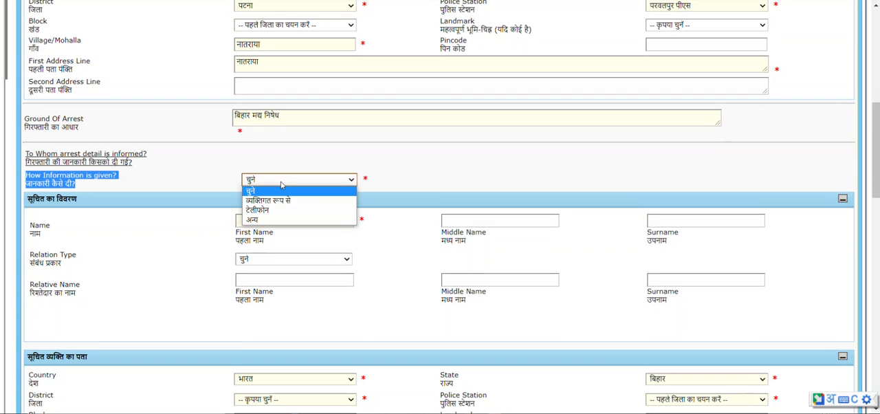
{"action": "left_click", "coordinate": [269, 214]}
{"action": "left_click", "coordinate": [134, 232]}
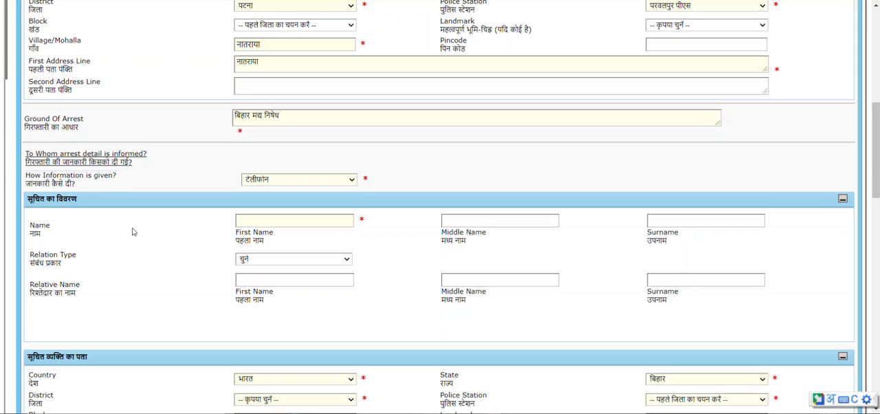
Enter the first name of the person informed about the arrest in Hindi.
{"action": "left_click", "coordinate": [259, 220]}
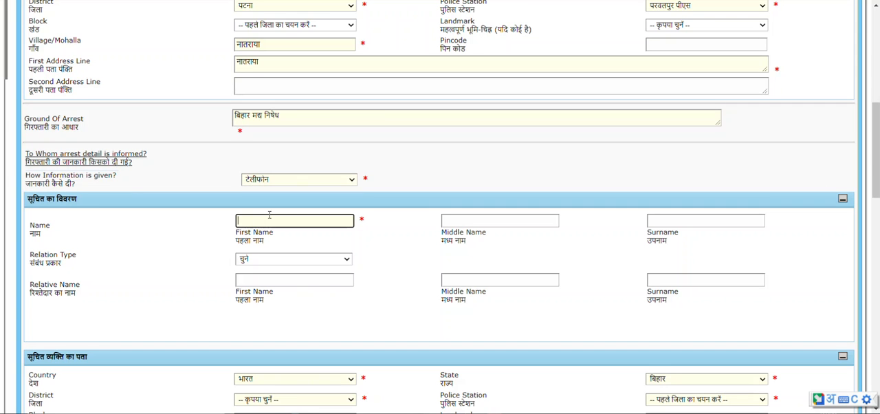
{"action": "scroll", "coordinate": [270, 215], "scroll_direction": "up", "scroll_amount": 6}
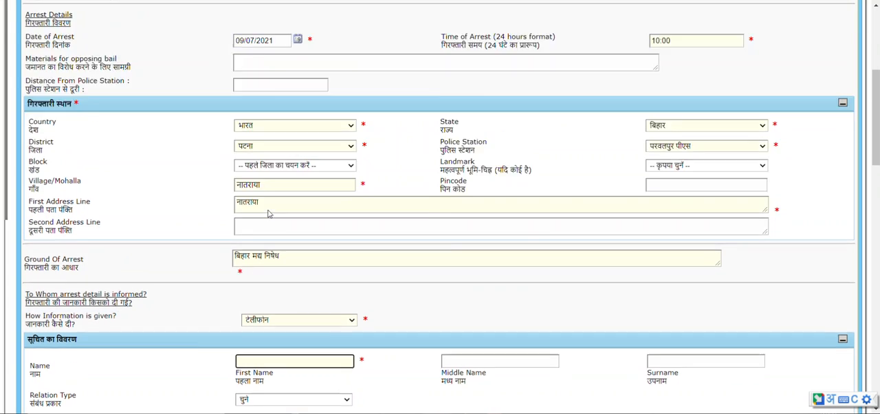
{"action": "scroll", "coordinate": [157, 288], "scroll_direction": "down", "scroll_amount": 8}
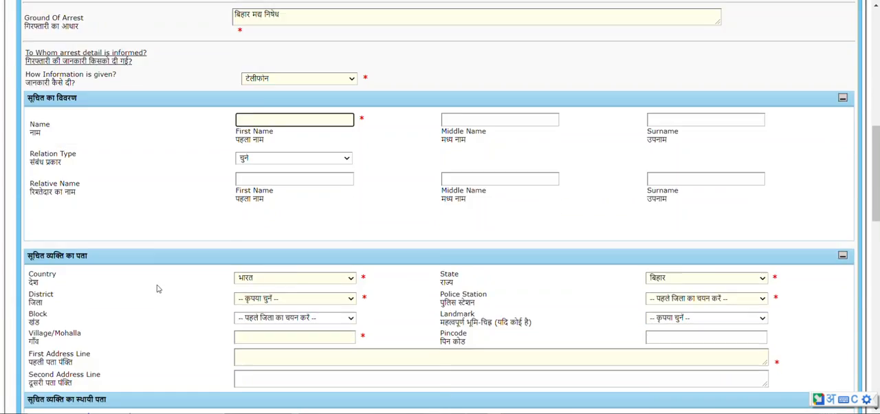
{"action": "scroll", "coordinate": [274, 220], "scroll_direction": "up", "scroll_amount": 2}
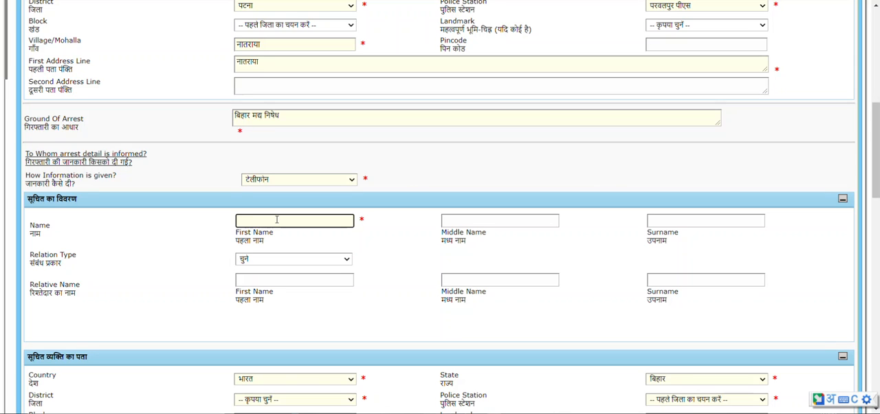
{"action": "type", "text": "rsmer"}
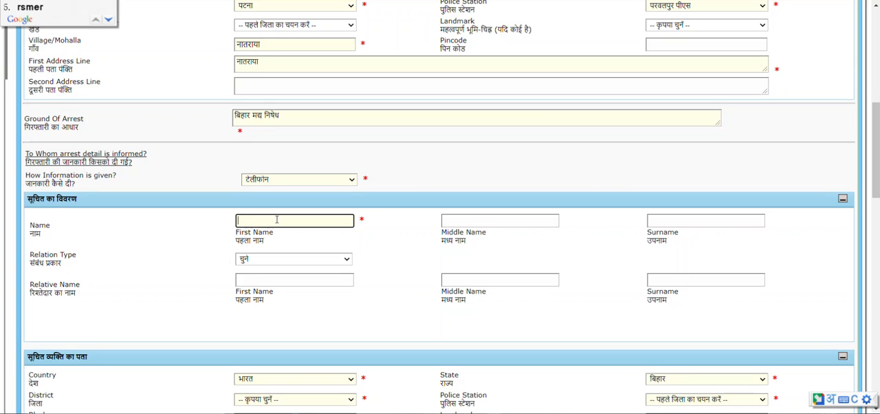
{"action": "key", "text": "BackSpace"}
{"action": "key", "text": "BackSpace"}
{"action": "key", "text": "BackSpace"}
{"action": "type", "text": "ames"}
{"action": "key", "text": "space"}
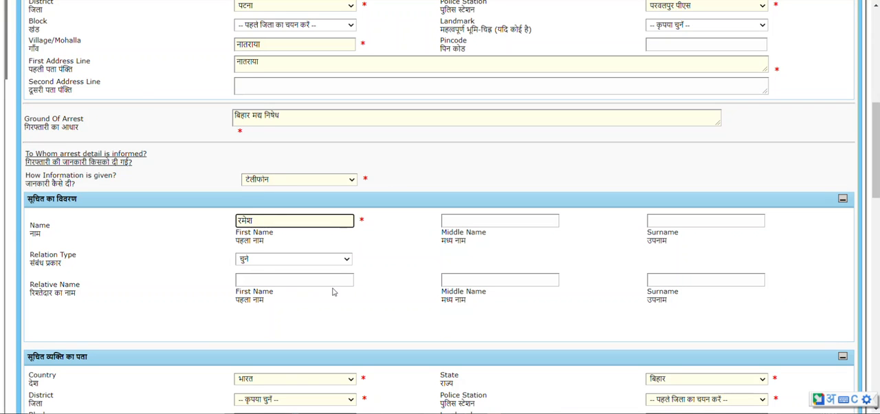
Set the informed person's address to district पटना and police station परवलपुर पीएस.
{"action": "scroll", "coordinate": [333, 292], "scroll_direction": "down", "scroll_amount": 2}
{"action": "scroll", "coordinate": [236, 286], "scroll_direction": "down", "scroll_amount": 1}
{"action": "scroll", "coordinate": [235, 286], "scroll_direction": "down", "scroll_amount": 1}
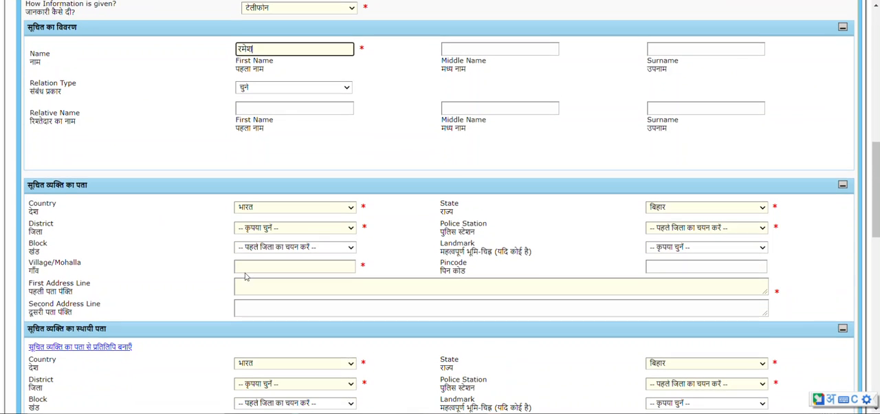
{"action": "left_click", "coordinate": [281, 227]}
{"action": "left_click", "coordinate": [289, 188]}
{"action": "left_click", "coordinate": [688, 228]}
{"action": "left_click", "coordinate": [661, 378]}
Enter the informed person's village or mohalla in Hindi and copy the same text into the first address line.
{"action": "left_click", "coordinate": [258, 266]}
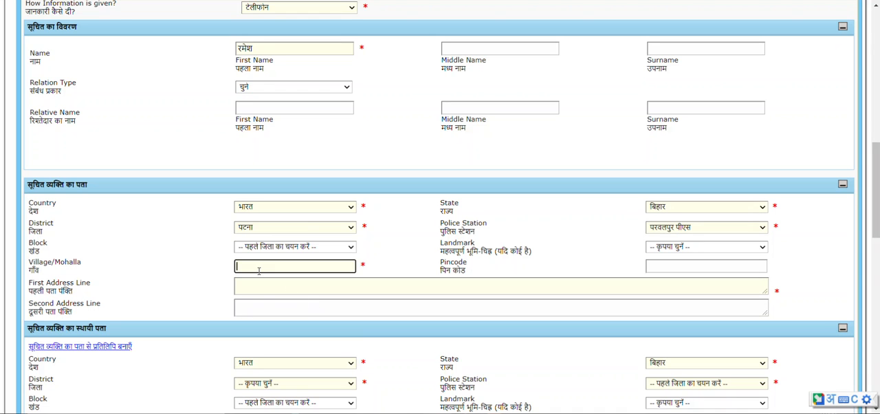
{"action": "type", "text": "narayan"}
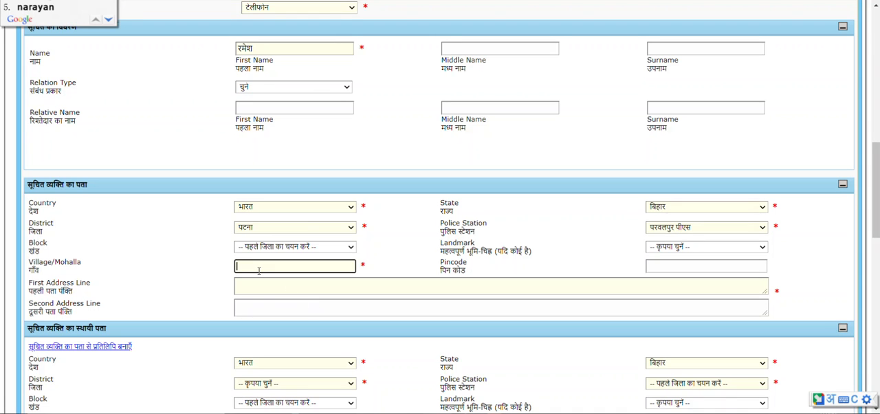
{"action": "type", "text": "pur"}
{"action": "key", "text": "Return"}
{"action": "left_click_drag", "start_coordinate": [276, 270], "coordinate": [171, 237]}
{"action": "key", "text": "ctrl+c"}
{"action": "left_click", "coordinate": [244, 286]}
{"action": "key", "text": "ctrl+v"}
Examine the informed person's permanent address and contact fields, the fingerprint question and the arrested person's observation questions.
{"action": "scroll", "coordinate": [170, 285], "scroll_direction": "down", "scroll_amount": 2}
{"action": "scroll", "coordinate": [170, 285], "scroll_direction": "down", "scroll_amount": 2}
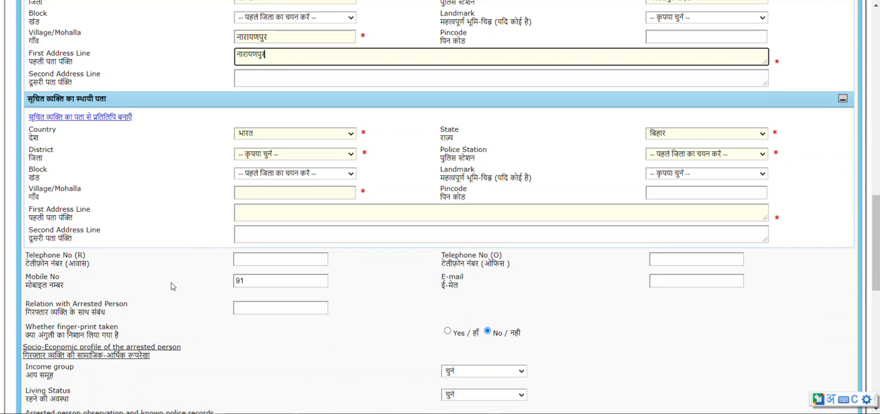
{"action": "scroll", "coordinate": [85, 250], "scroll_direction": "down", "scroll_amount": 1}
{"action": "scroll", "coordinate": [86, 251], "scroll_direction": "down", "scroll_amount": 1}
{"action": "left_click", "coordinate": [272, 227]}
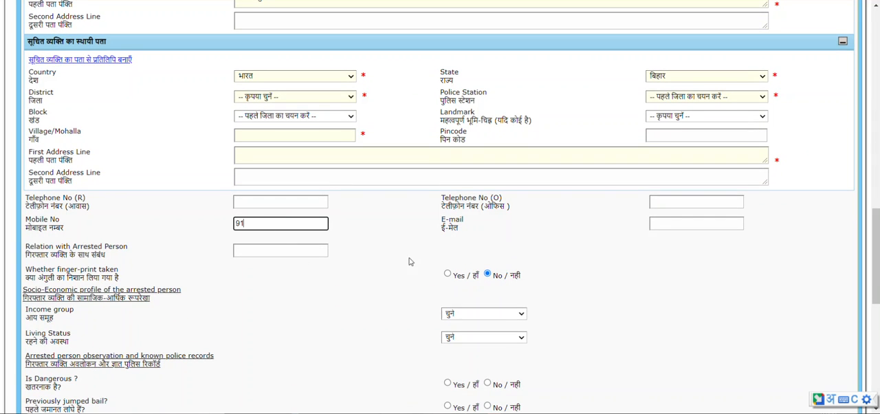
{"action": "scroll", "coordinate": [103, 267], "scroll_direction": "down", "scroll_amount": 3}
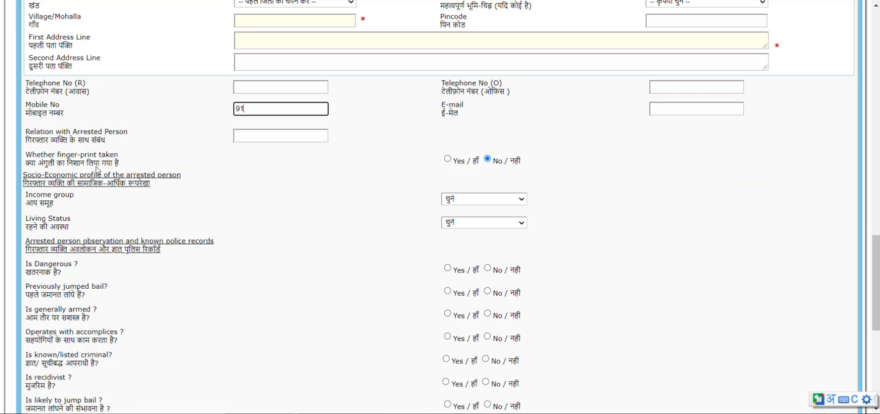
{"action": "scroll", "coordinate": [489, 227], "scroll_direction": "down", "scroll_amount": 6}
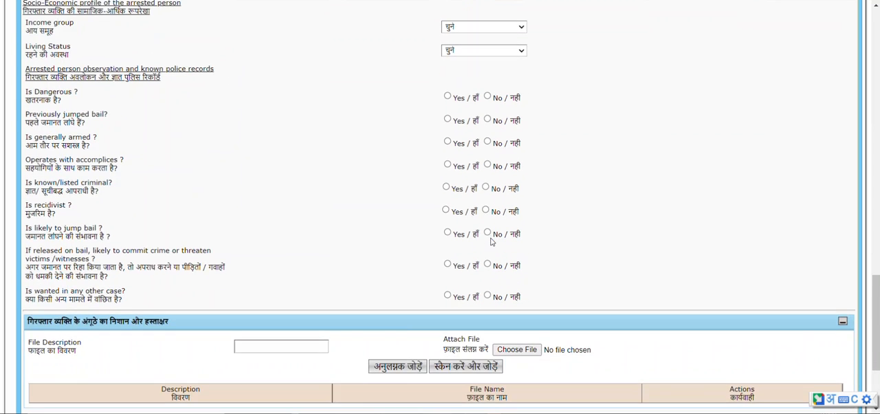
{"action": "scroll", "coordinate": [479, 290], "scroll_direction": "up", "scroll_amount": 3}
{"action": "scroll", "coordinate": [479, 290], "scroll_direction": "up", "scroll_amount": 3}
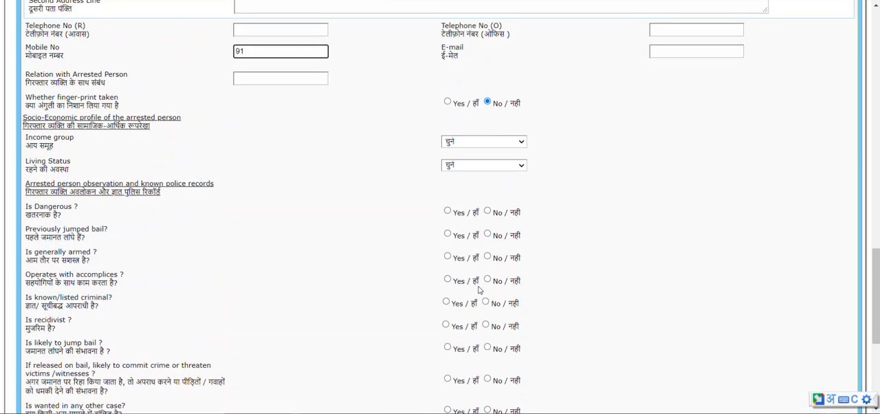
{"action": "scroll", "coordinate": [479, 289], "scroll_direction": "up", "scroll_amount": 2}
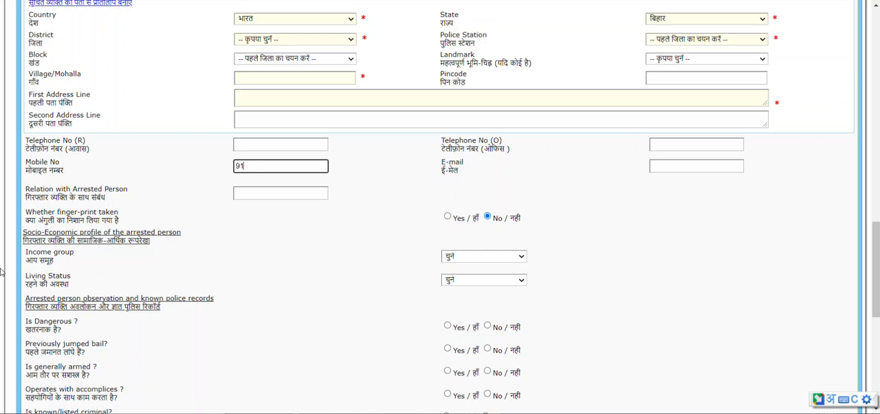
Examine the income group and living status options, the police record questions and the thumbprint and signature attachment sections.
{"action": "left_click", "coordinate": [477, 260]}
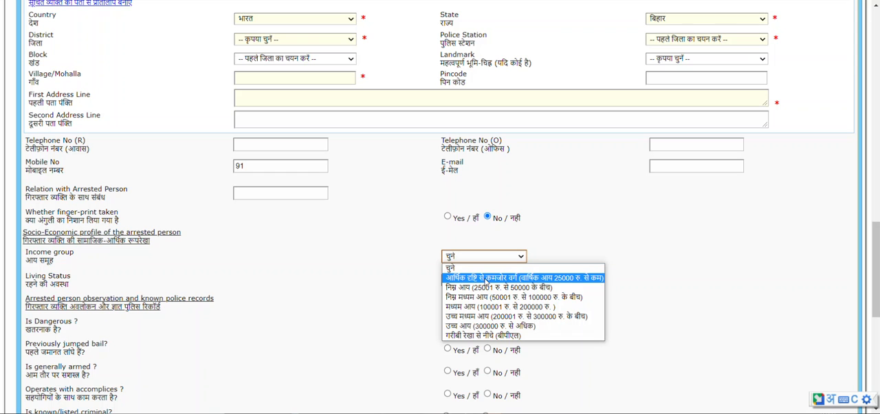
{"action": "left_click", "coordinate": [355, 261]}
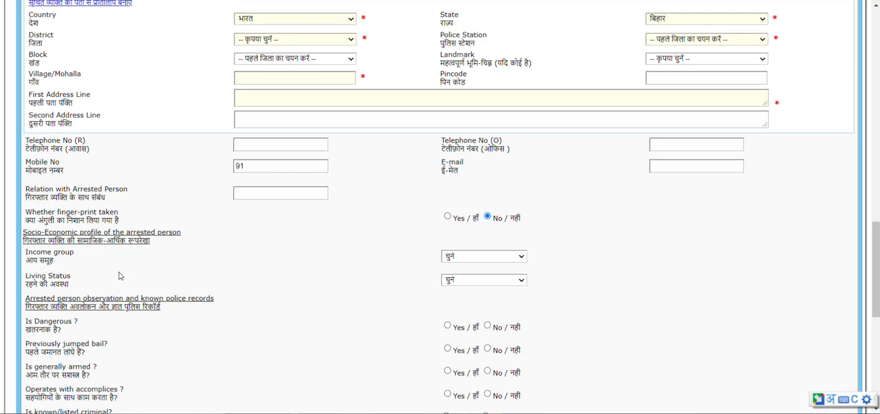
{"action": "scroll", "coordinate": [132, 275], "scroll_direction": "down", "scroll_amount": 1}
{"action": "left_click", "coordinate": [499, 224]}
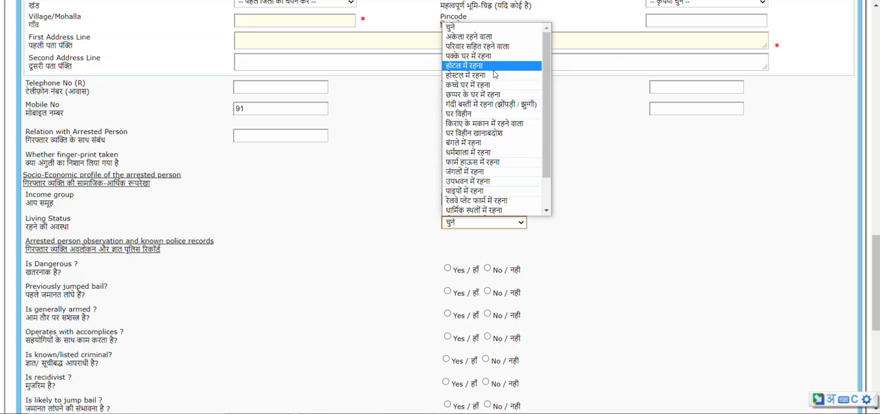
{"action": "left_click", "coordinate": [355, 196]}
{"action": "scroll", "coordinate": [43, 237], "scroll_direction": "down", "scroll_amount": 1}
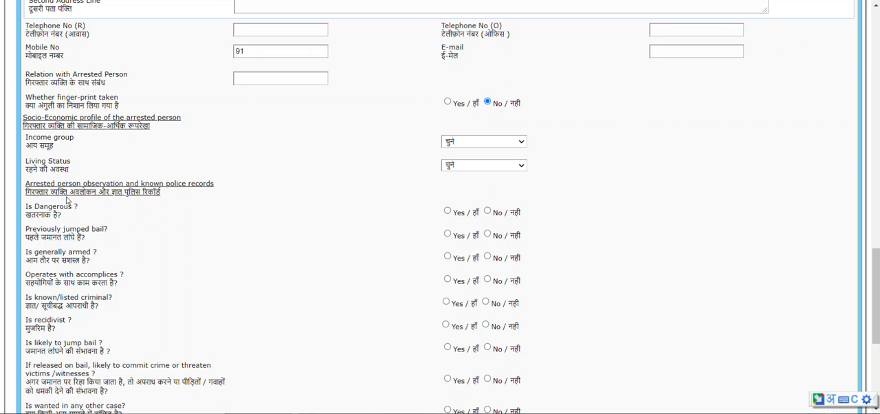
{"action": "scroll", "coordinate": [232, 220], "scroll_direction": "down", "scroll_amount": 1}
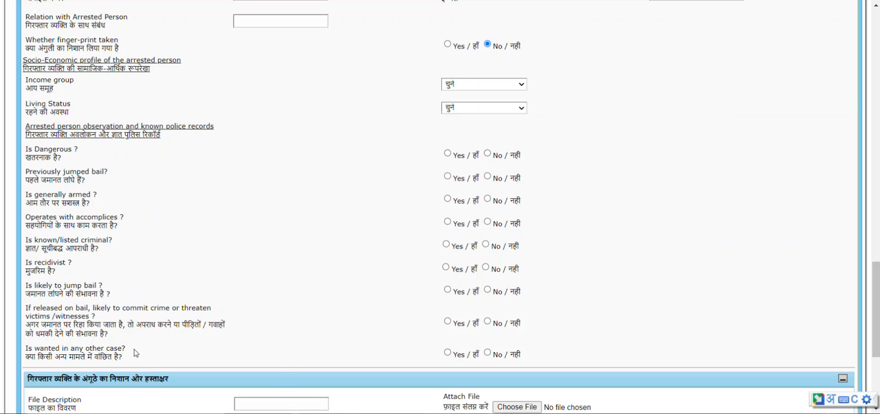
{"action": "scroll", "coordinate": [374, 325], "scroll_direction": "down", "scroll_amount": 2}
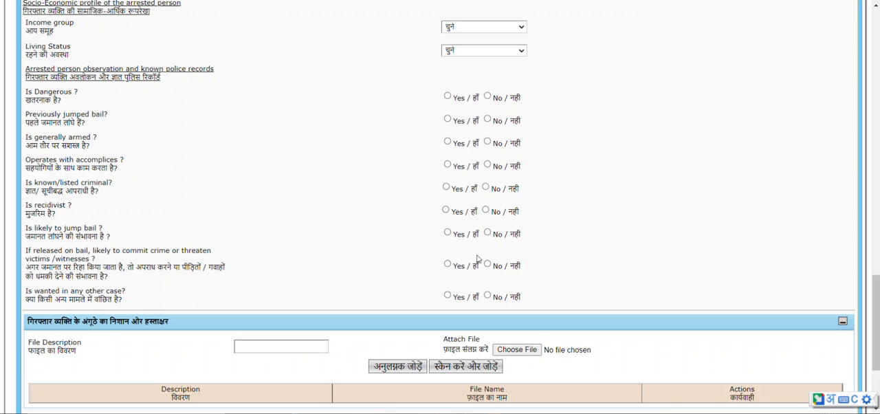
{"action": "scroll", "coordinate": [277, 226], "scroll_direction": "down", "scroll_amount": 3}
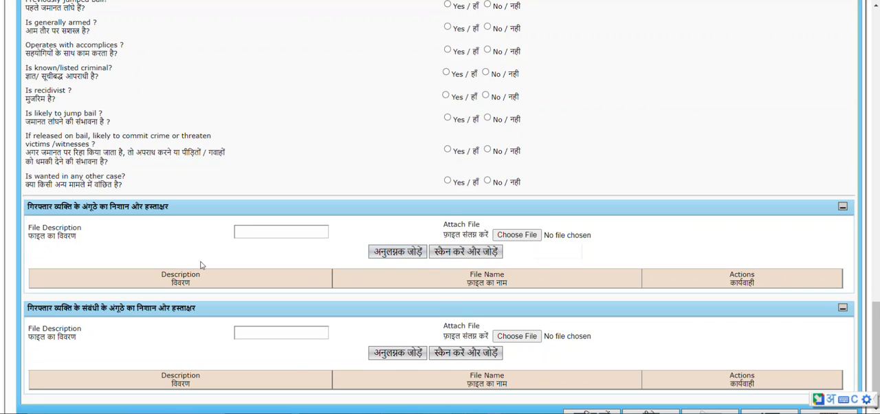
{"action": "scroll", "coordinate": [233, 265], "scroll_direction": "down", "scroll_amount": 1}
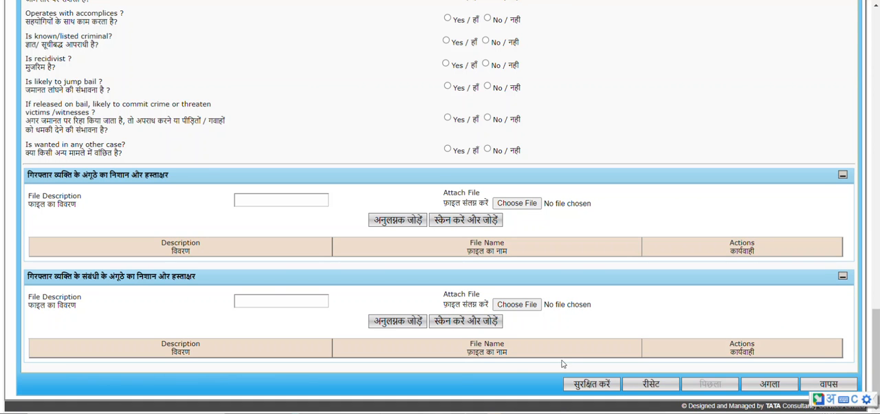
{"action": "scroll", "coordinate": [118, 265], "scroll_direction": "up", "scroll_amount": 20}
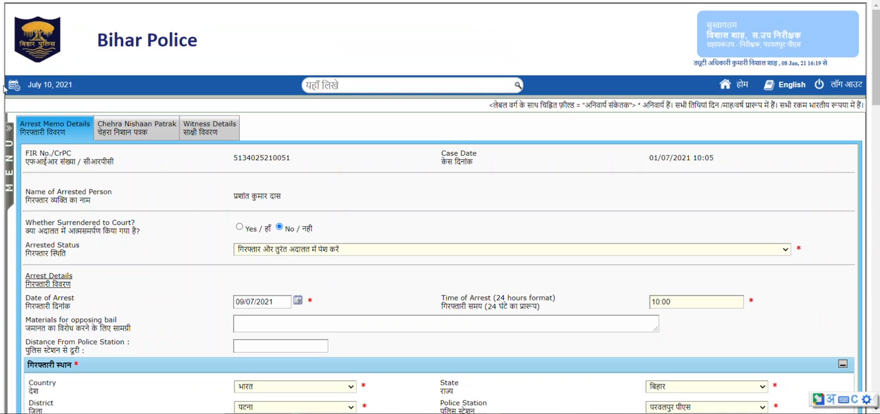
In the Chehra Nishaan Patrak section, answer No to the property offence question and leave the descriptive roll blank.
{"action": "left_click", "coordinate": [110, 129]}
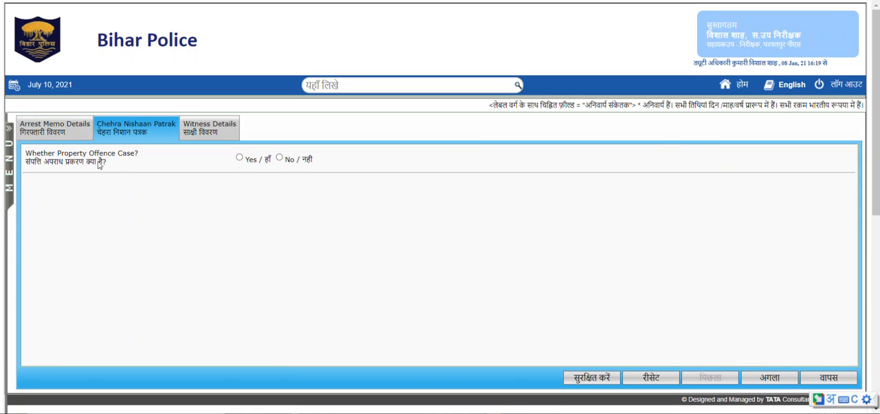
{"action": "left_click", "coordinate": [279, 158]}
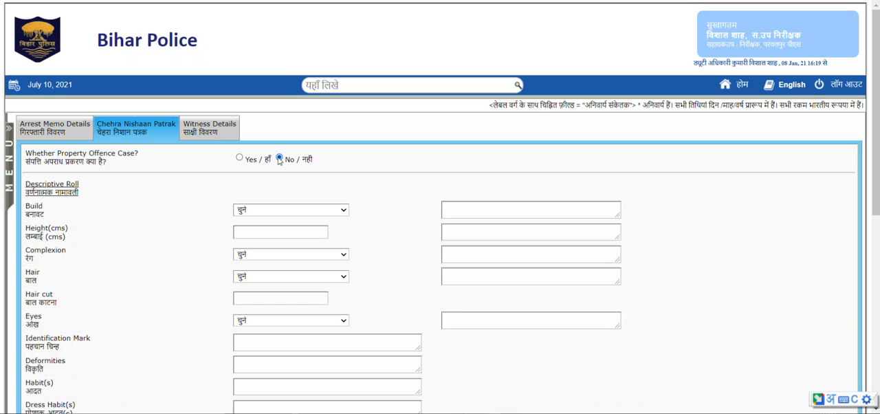
{"action": "scroll", "coordinate": [92, 202], "scroll_direction": "down", "scroll_amount": 1}
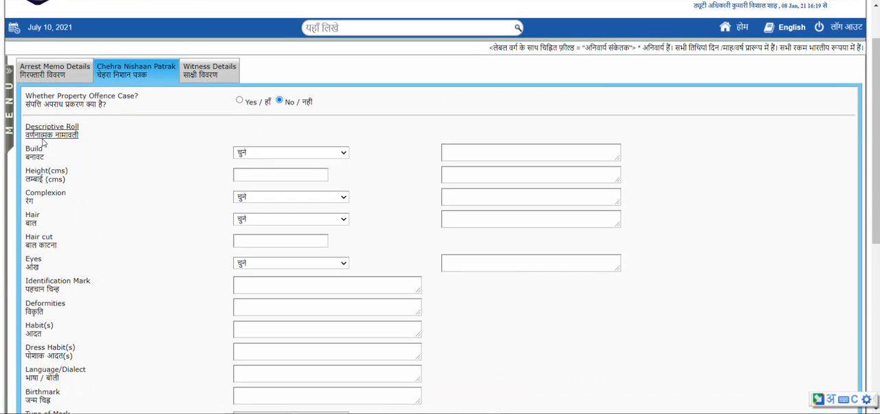
{"action": "scroll", "coordinate": [71, 163], "scroll_direction": "down", "scroll_amount": 1}
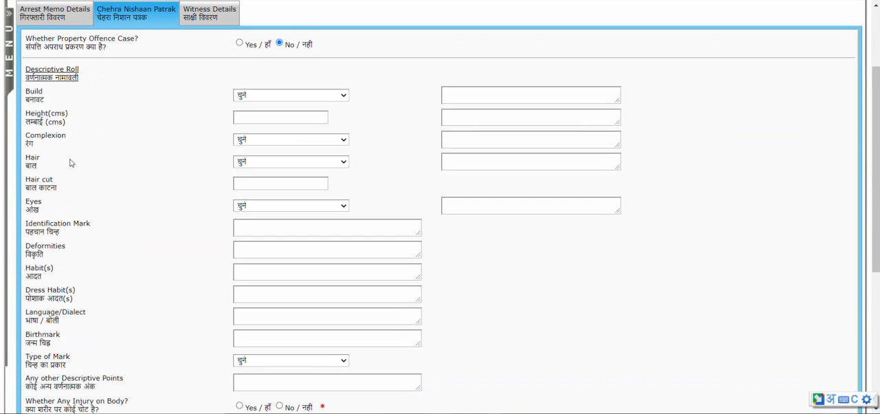
{"action": "left_click", "coordinate": [289, 118]}
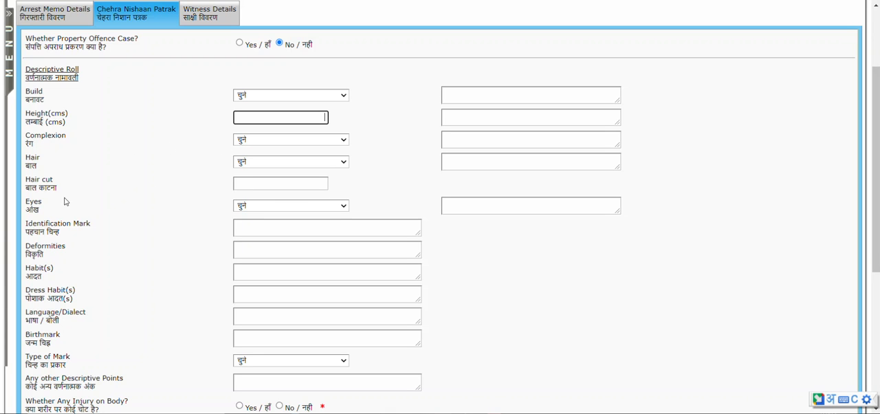
Answer No to both the body injury and the checkup needed questions, checking the extra injury fields under Yes.
{"action": "scroll", "coordinate": [90, 237], "scroll_direction": "down", "scroll_amount": 2}
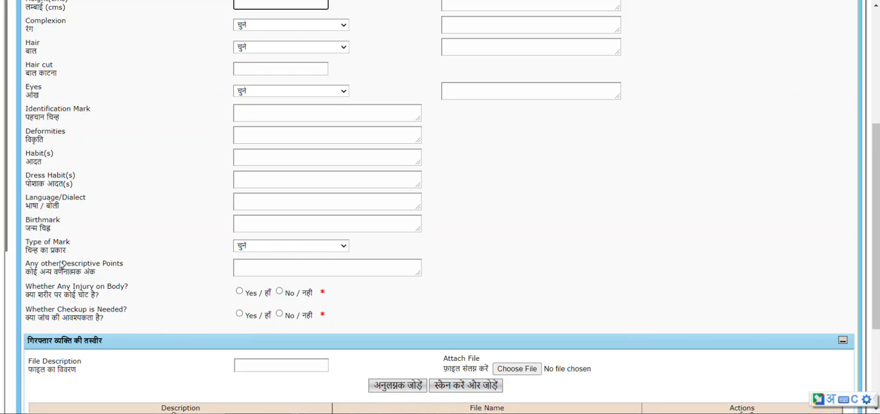
{"action": "scroll", "coordinate": [62, 264], "scroll_direction": "down", "scroll_amount": 1}
{"action": "mouse_move", "coordinate": [324, 238]}
{"action": "left_mouse_down"}
{"action": "mouse_move", "coordinate": [327, 259]}
{"action": "mouse_move", "coordinate": [317, 234]}
{"action": "left_mouse_up"}
{"action": "left_click", "coordinate": [329, 262]}
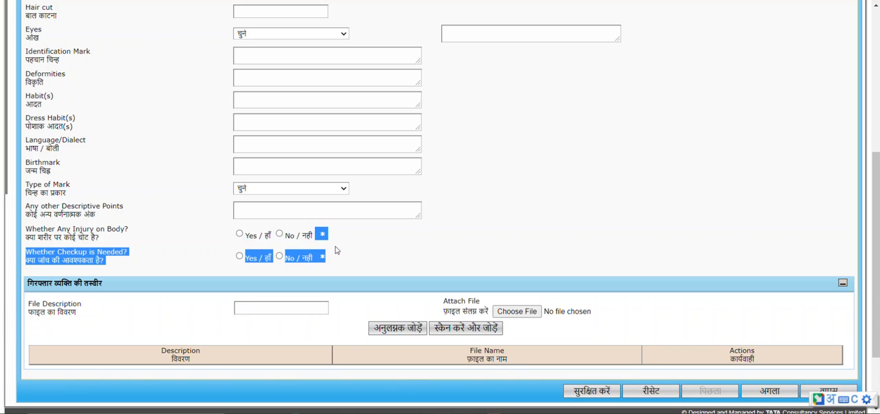
{"action": "left_click", "coordinate": [336, 250]}
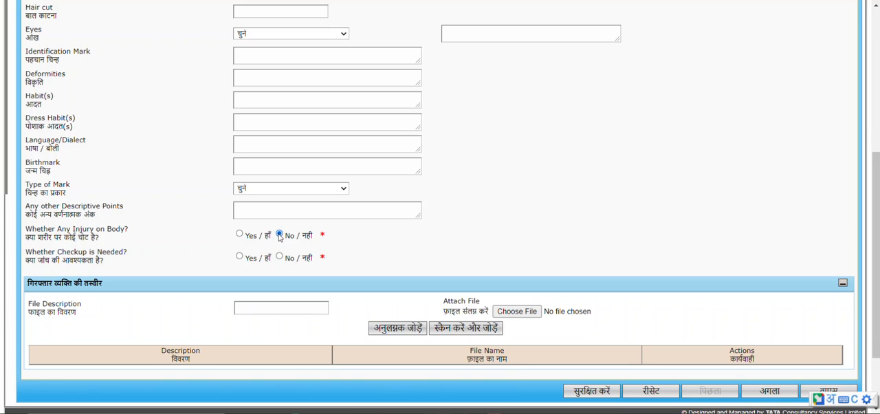
{"action": "left_click", "coordinate": [245, 234]}
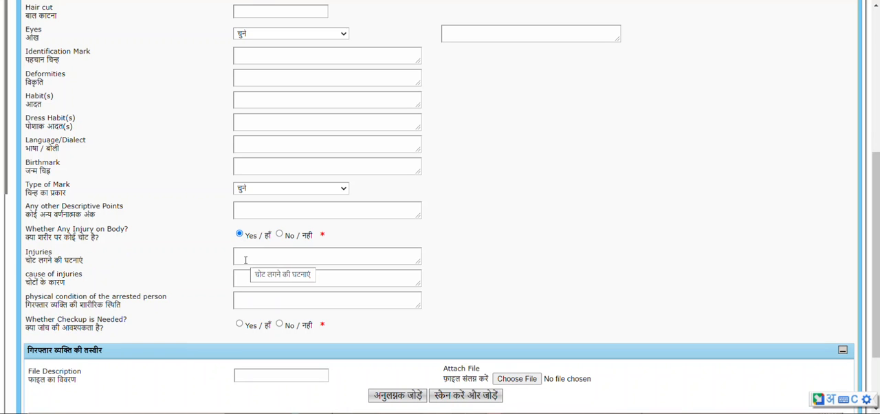
{"action": "left_click", "coordinate": [279, 233]}
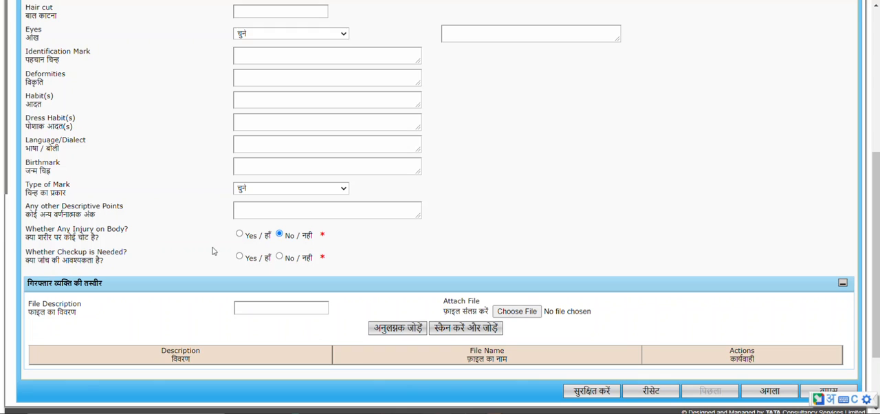
{"action": "left_click", "coordinate": [279, 257]}
In the Witness Details section, compare both answers to the police or person question, choose No and save the memo.
{"action": "scroll", "coordinate": [379, 290], "scroll_direction": "up", "scroll_amount": 5}
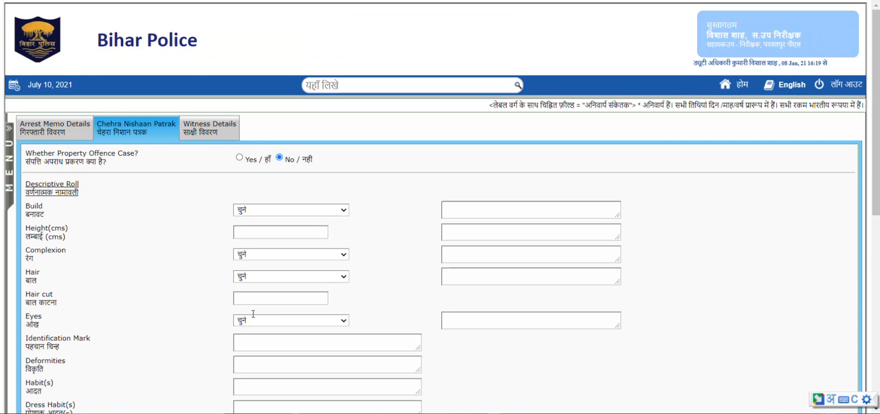
{"action": "left_click", "coordinate": [209, 130]}
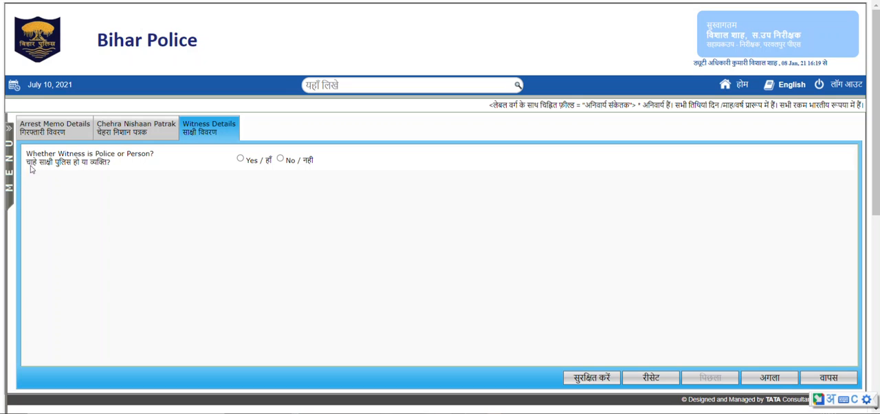
{"action": "left_click_drag", "start_coordinate": [31, 170], "coordinate": [108, 177]}
{"action": "left_click", "coordinate": [69, 172]}
{"action": "left_click", "coordinate": [240, 159]}
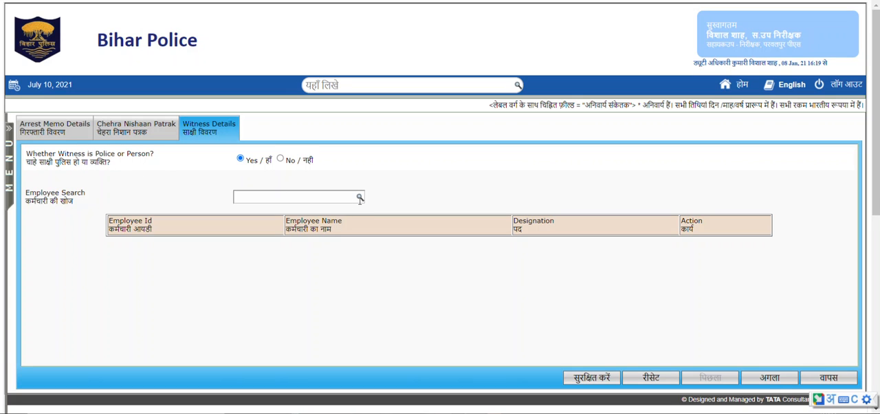
{"action": "left_click", "coordinate": [281, 159]}
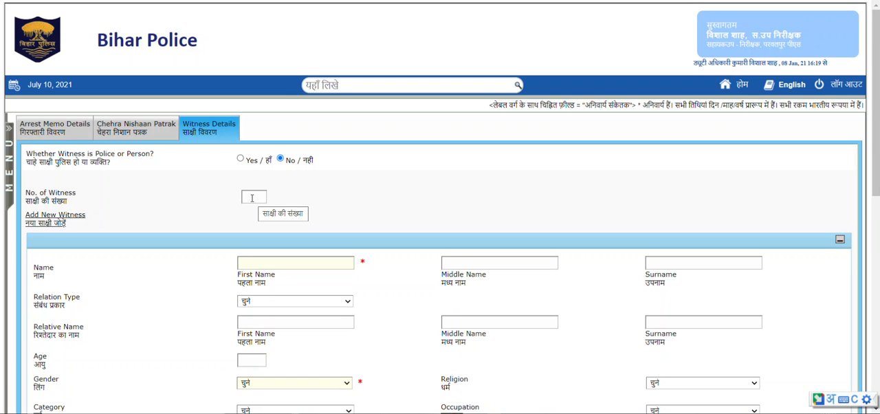
{"action": "scroll", "coordinate": [262, 235], "scroll_direction": "down", "scroll_amount": 6}
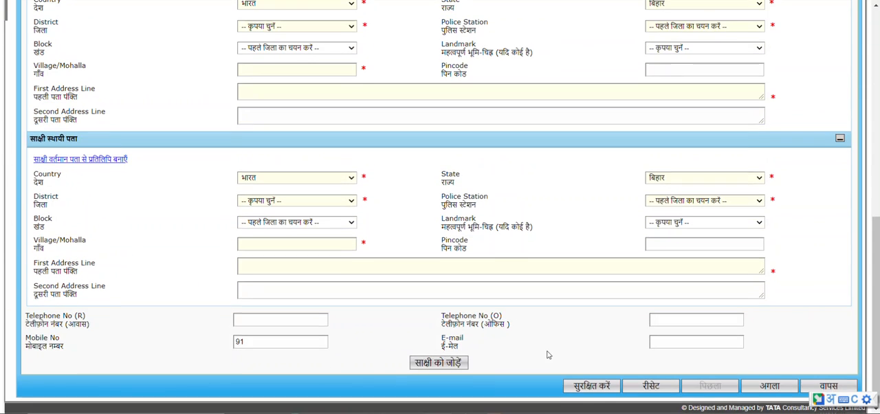
{"action": "left_click", "coordinate": [590, 387]}
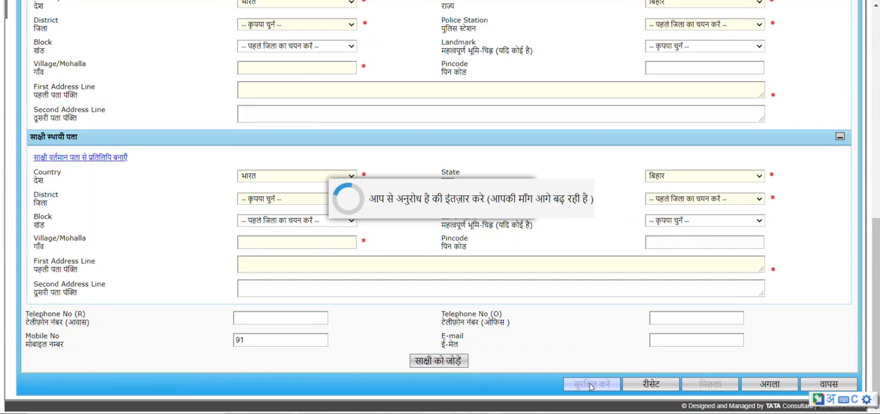